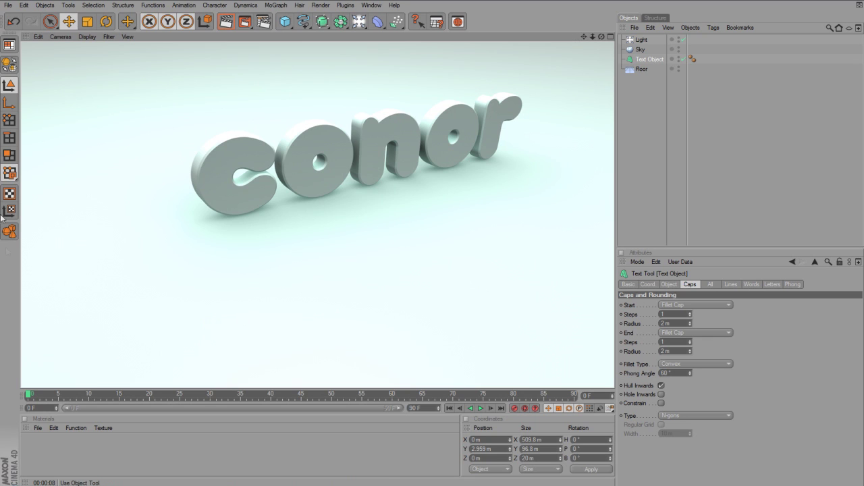
Start a new empty scene and add a Plane primitive
left_click(8, 5)
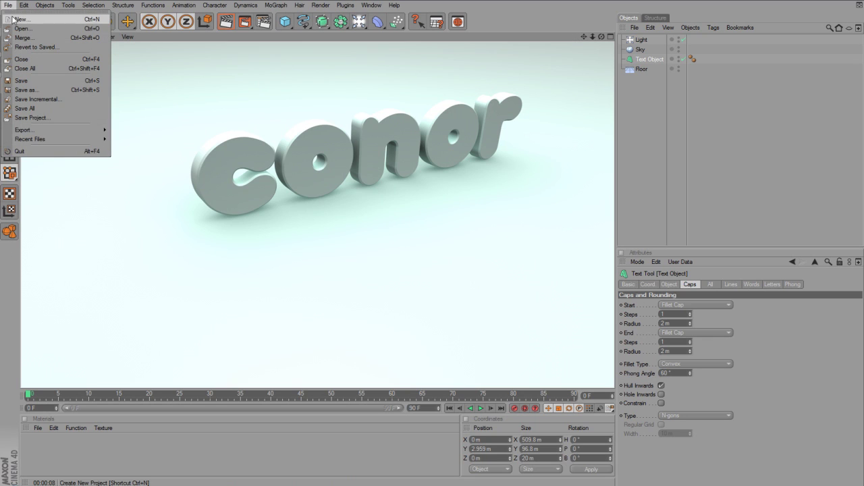
left_click(15, 17)
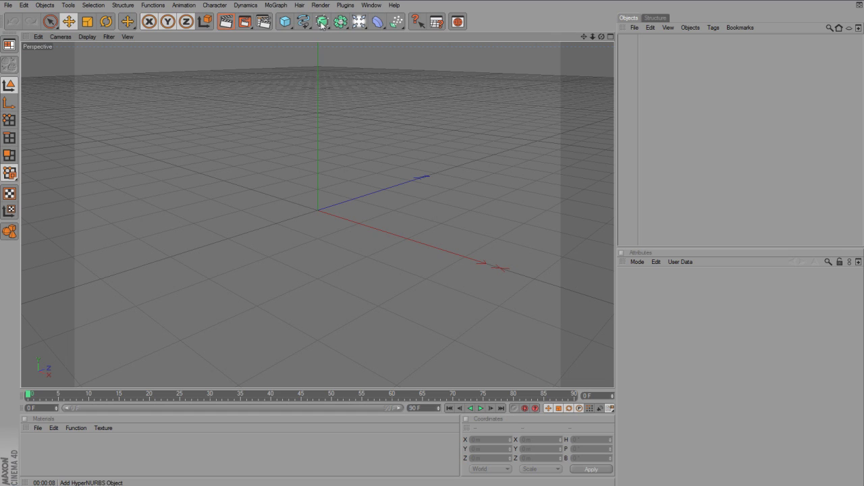
left_click(285, 21)
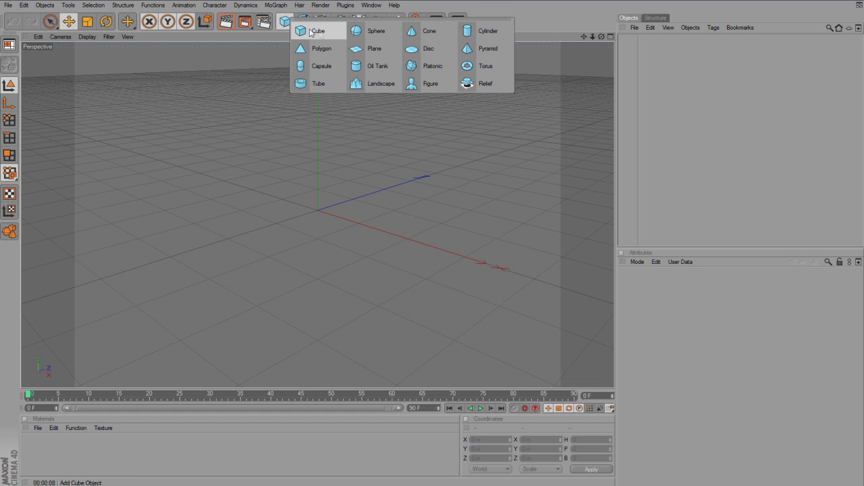
left_click(358, 49)
Set the plane's Width and Height to 10000000 m, then deselect it
left_click(643, 296)
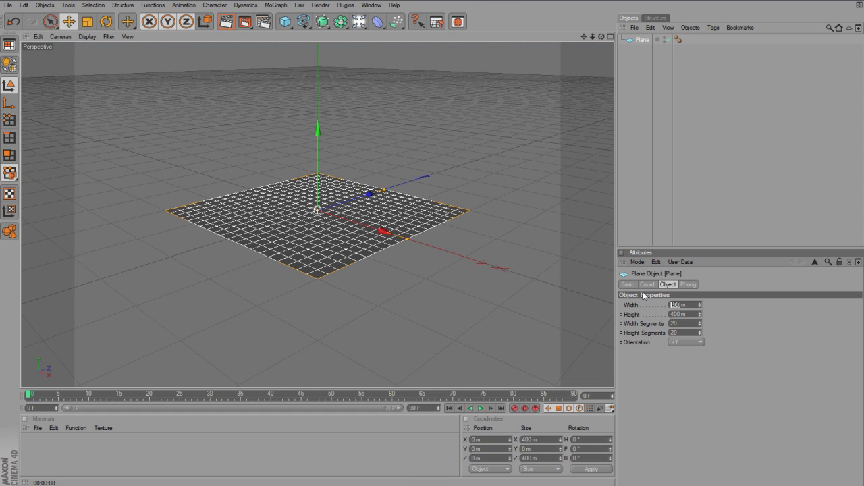
type("10000000")
key("Tab")
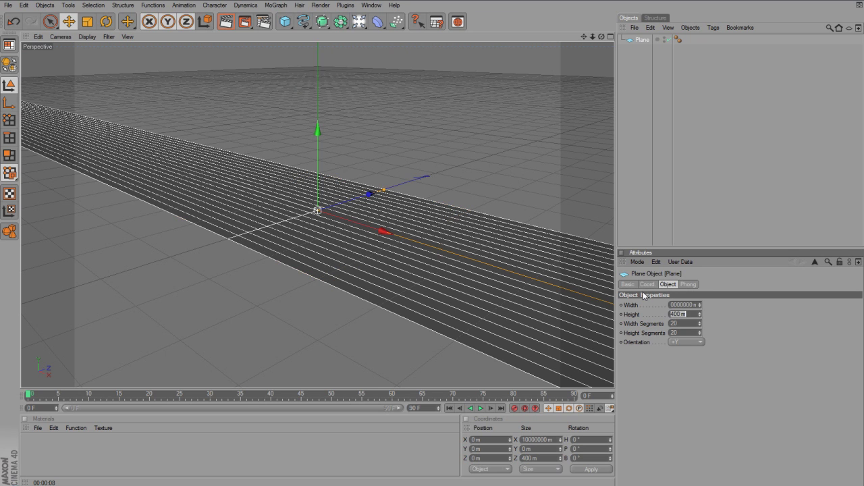
type("99999999")
key("Tab")
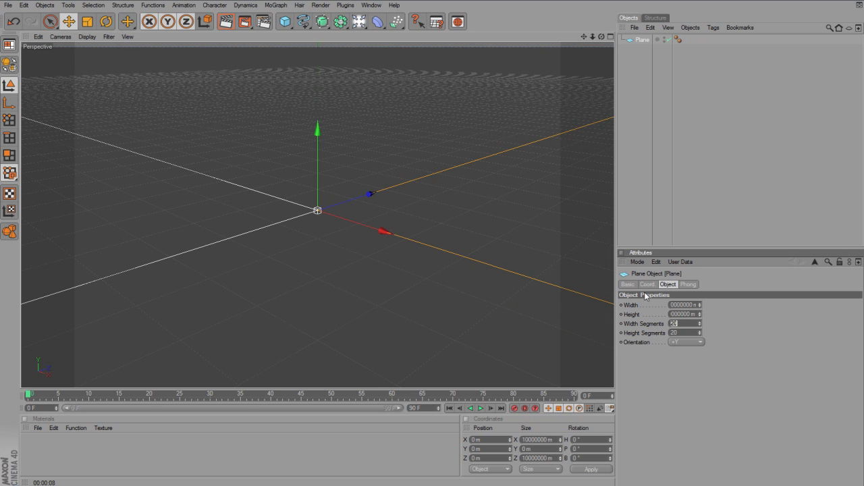
left_click(659, 198)
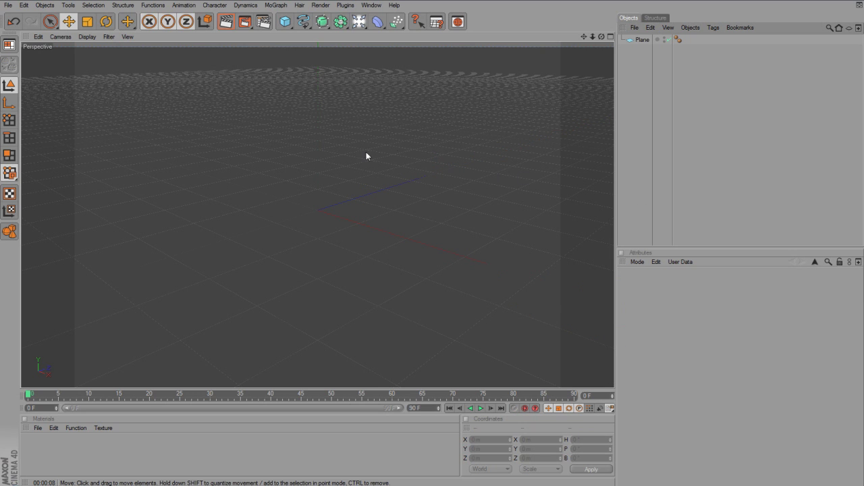
Add a MoGraph Text Object, move it left along X, and change its text to 1337
left_click(275, 5)
left_click(291, 90)
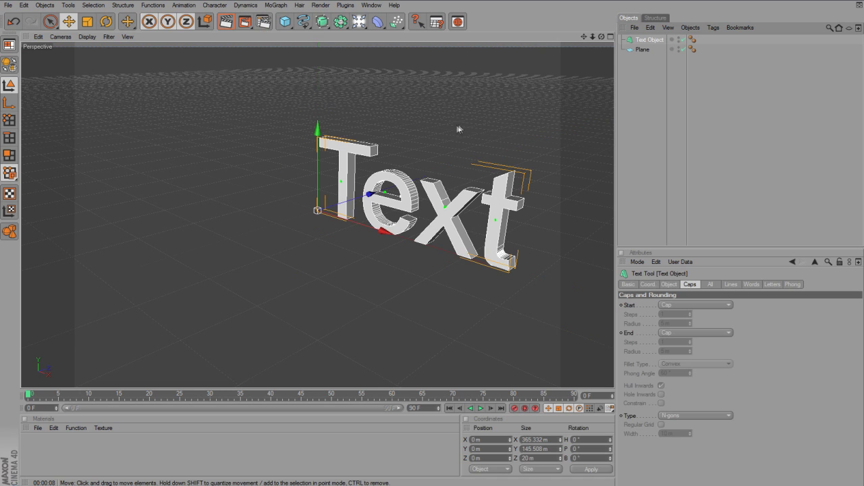
left_click_drag(385, 235, 344, 221)
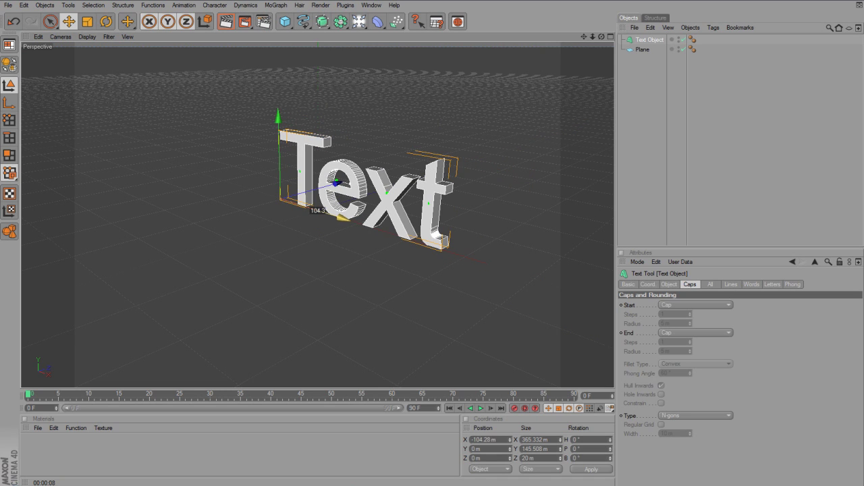
left_click(668, 285)
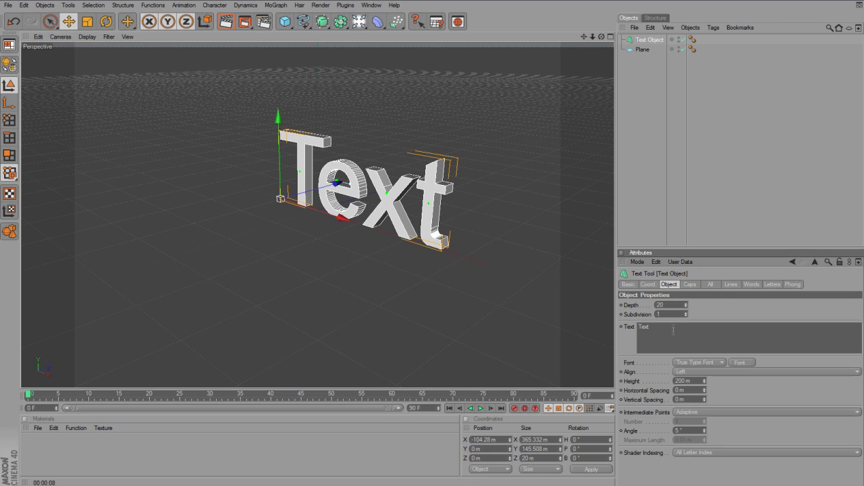
double_click(644, 327)
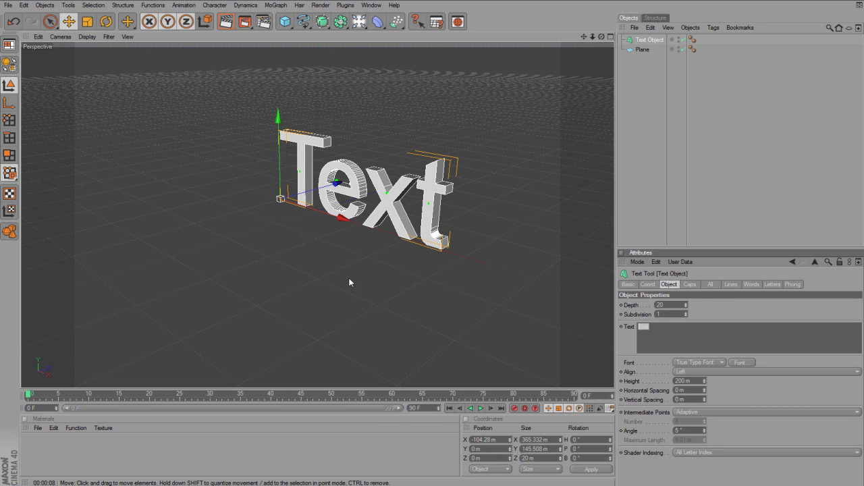
type("1337")
left_click(569, 183)
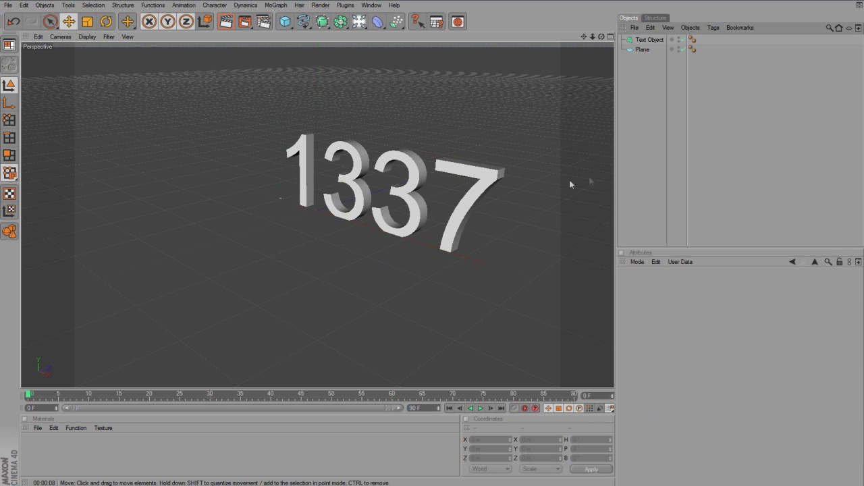
left_click(486, 183)
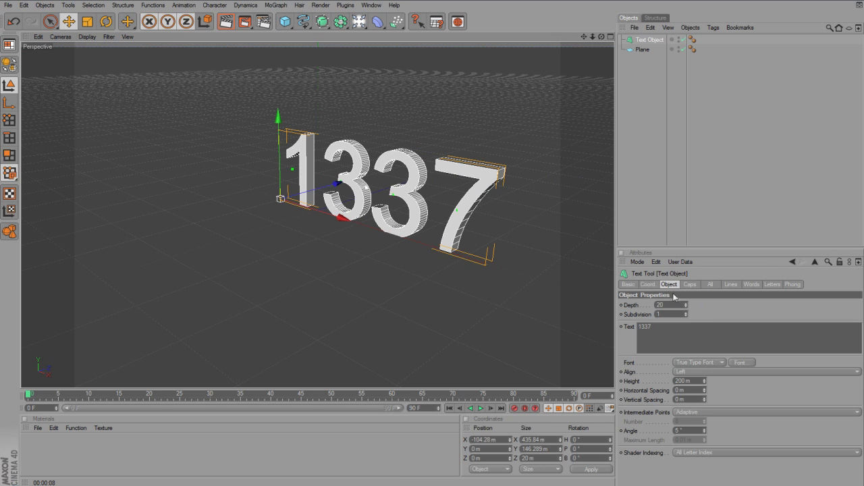
Change the text's font to Bebas and orbit the view lower and more frontal
left_click(740, 363)
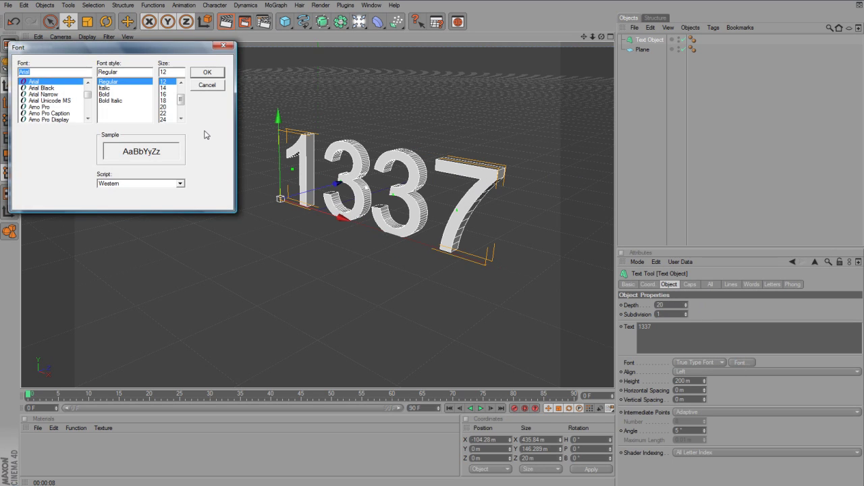
type("b")
scroll(64, 101, "down", 1)
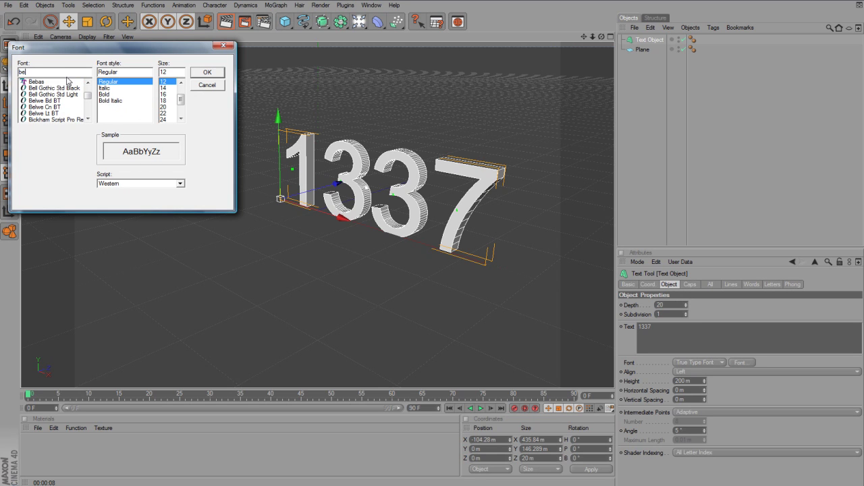
left_click(64, 82)
left_click(206, 72)
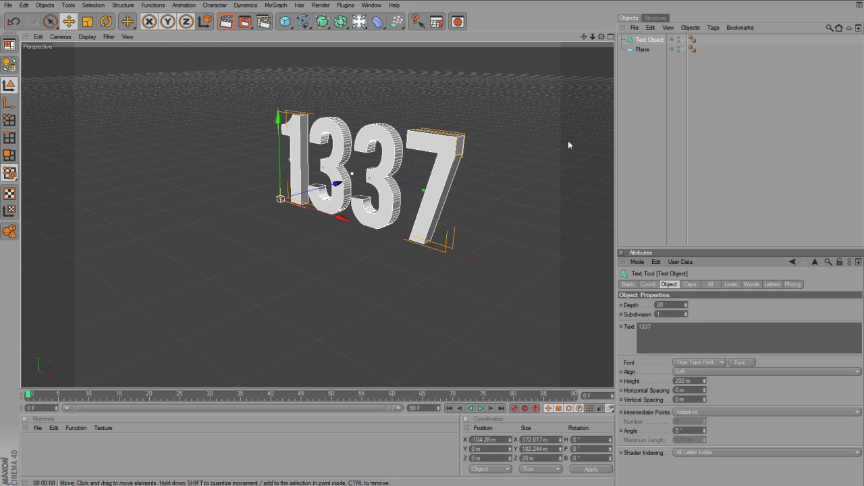
mouse_move(602, 37)
left_mouse_down()
mouse_move(584, 40)
mouse_move(601, 37)
left_mouse_up()
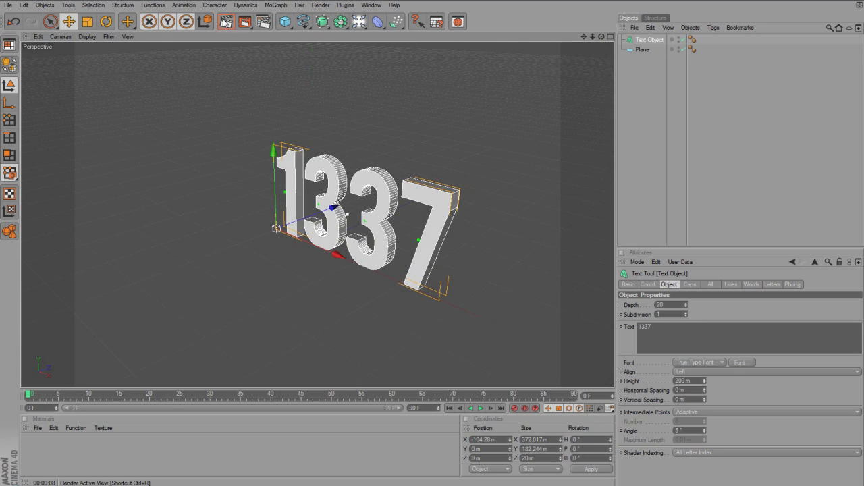
Preview-render the view, then add a light raised above and in front of the text
left_click(226, 21)
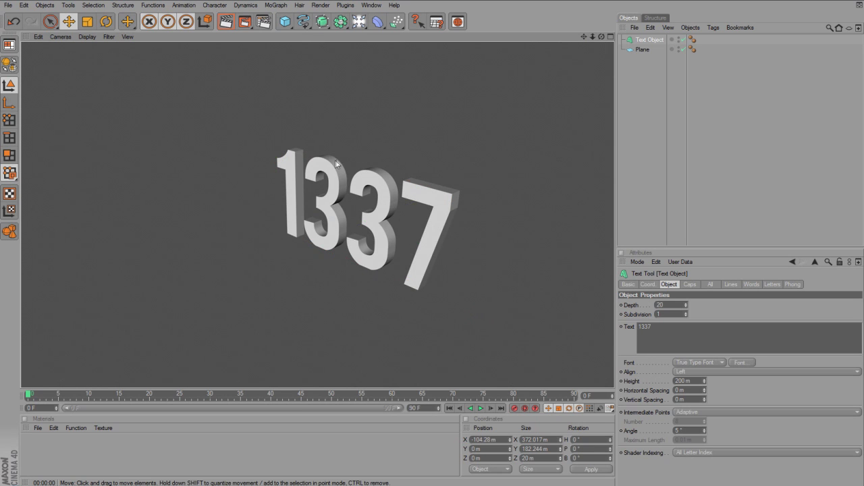
left_click(358, 22)
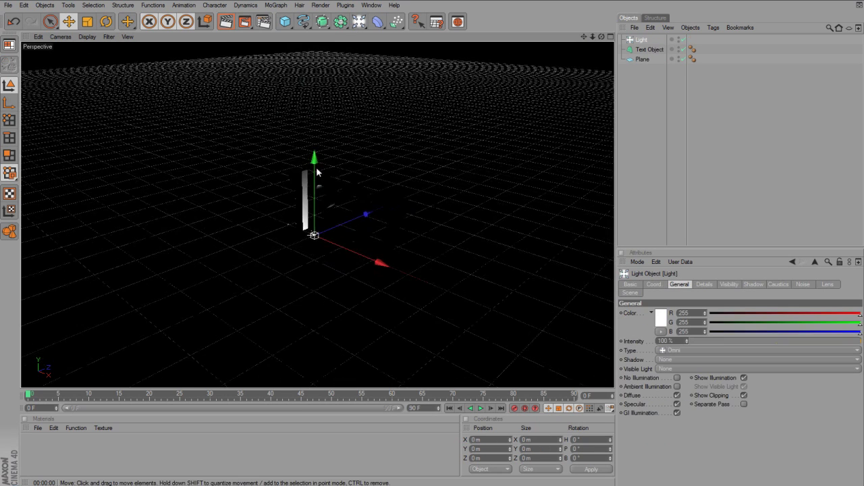
left_click_drag(313, 161, 333, 79)
mouse_move(368, 107)
left_mouse_down()
mouse_move(316, 122)
mouse_move(332, 113)
left_mouse_up()
Set the light's shadow to Shadow Maps (Soft) and render to check the shadows
left_click(689, 359)
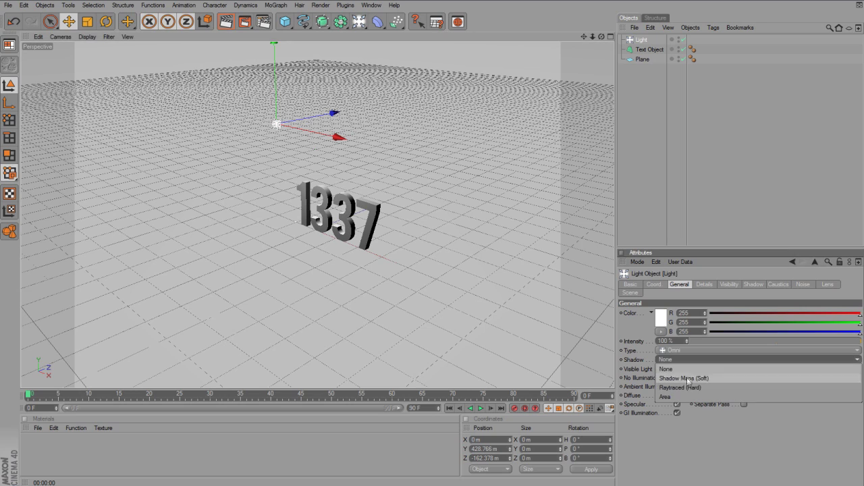
left_click(689, 369)
scroll(396, 303, "up", 2)
scroll(396, 303, "up", 2)
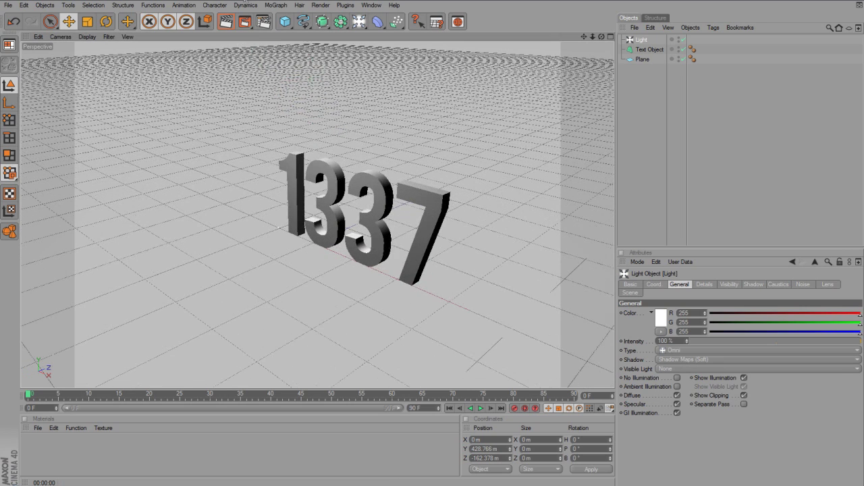
left_click(228, 21)
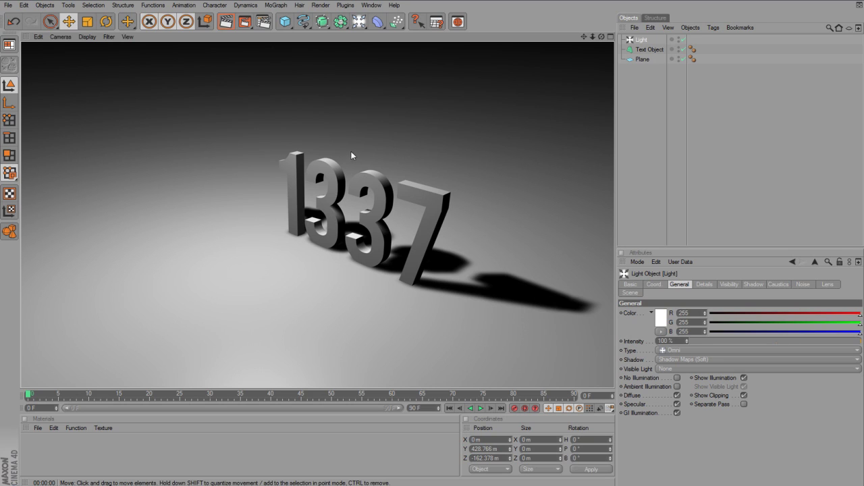
Start a new scene and add a Floor object
left_click(8, 5)
left_click(20, 18)
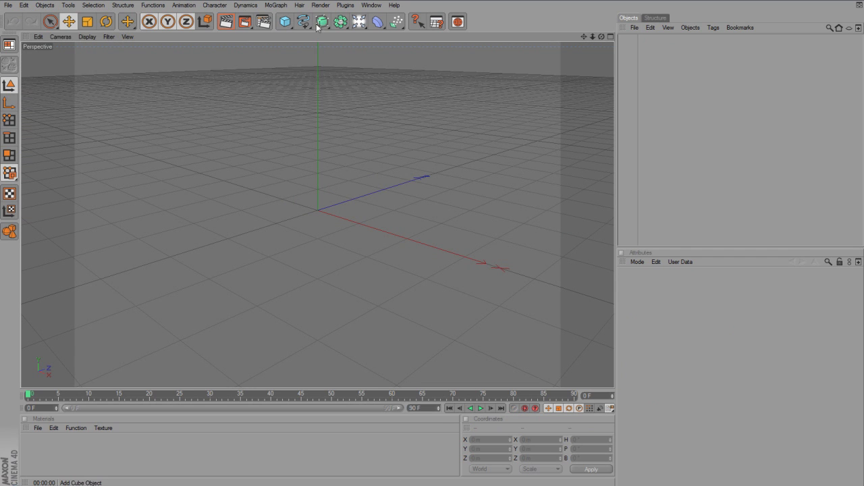
left_click_drag(369, 26, 478, 69)
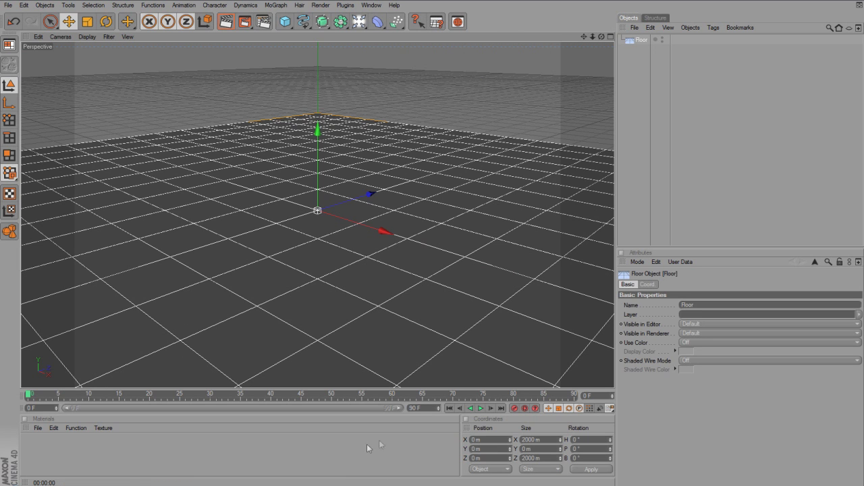
Add a Text Object left of centre and preview-render the view
left_click(281, 5)
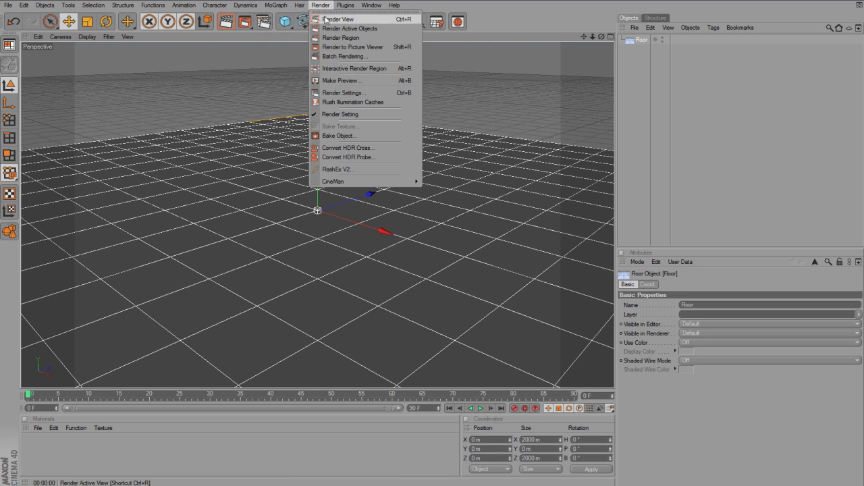
left_click(289, 97)
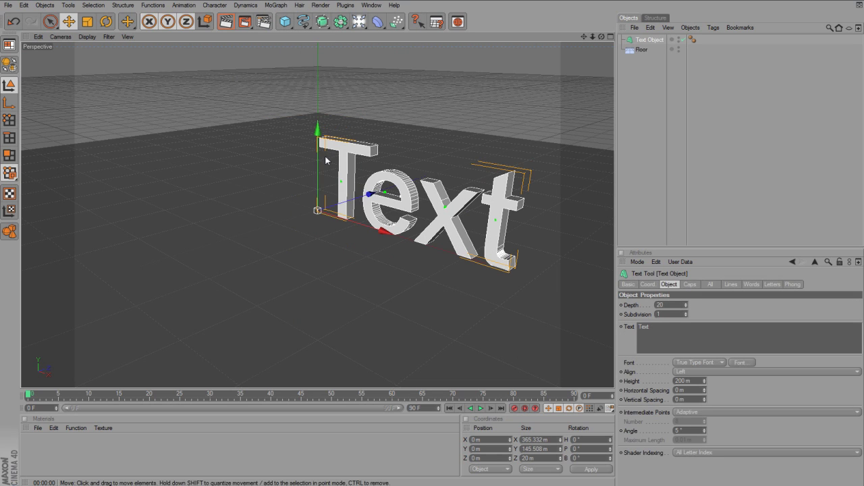
left_click_drag(359, 202, 330, 193)
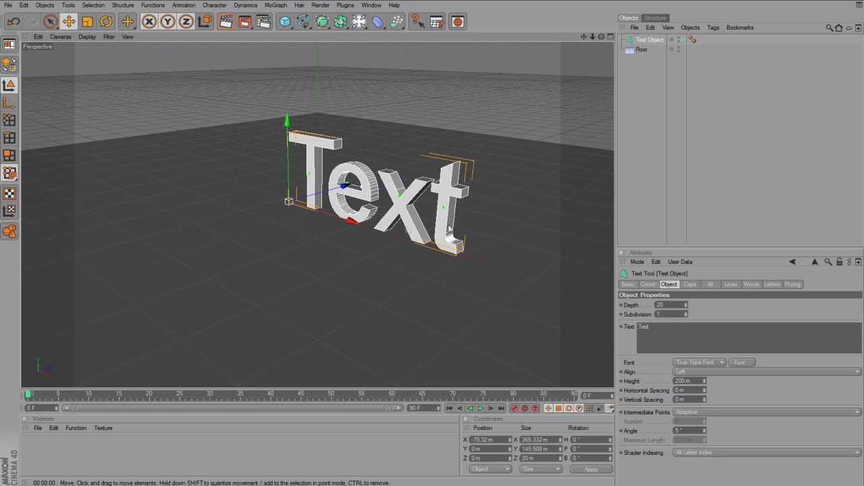
left_click(723, 200)
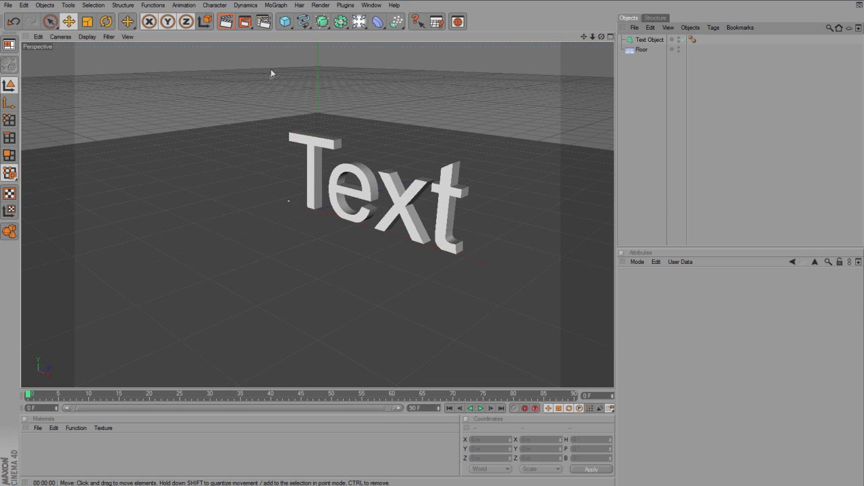
left_click(227, 21)
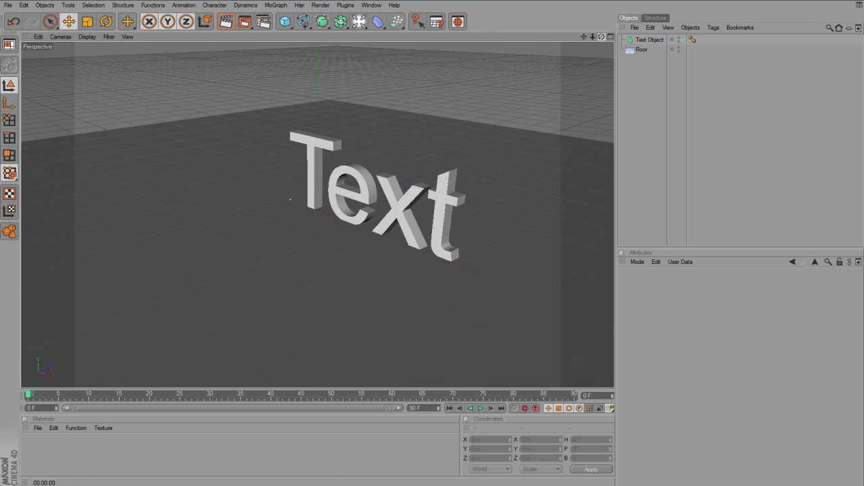
left_click_drag(601, 36, 601, 38)
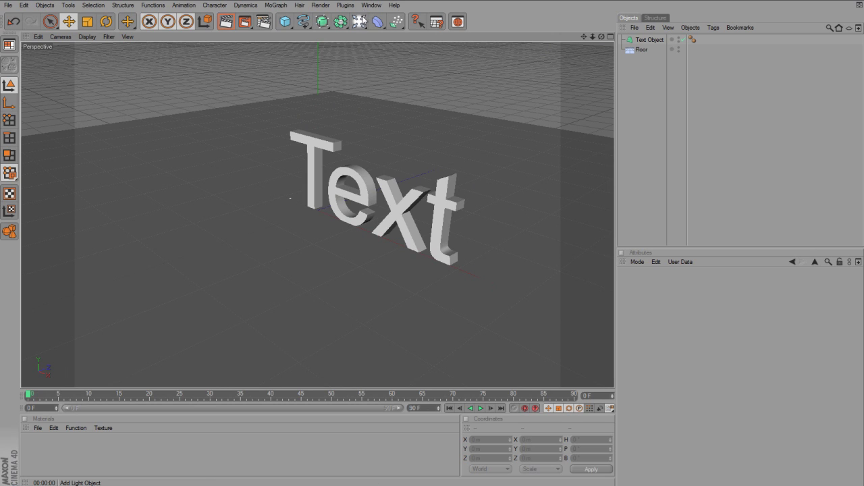
Add a Sky object and enable the Global Illumination effect in Render Settings
left_click(360, 22)
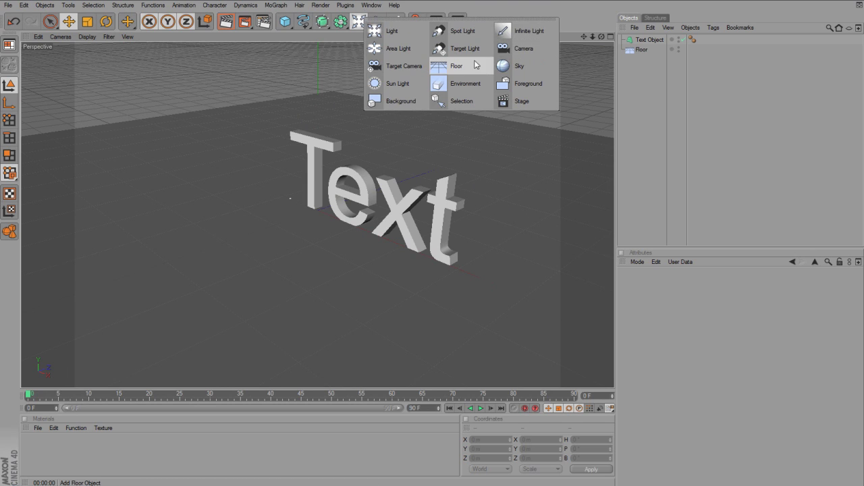
left_click(514, 66)
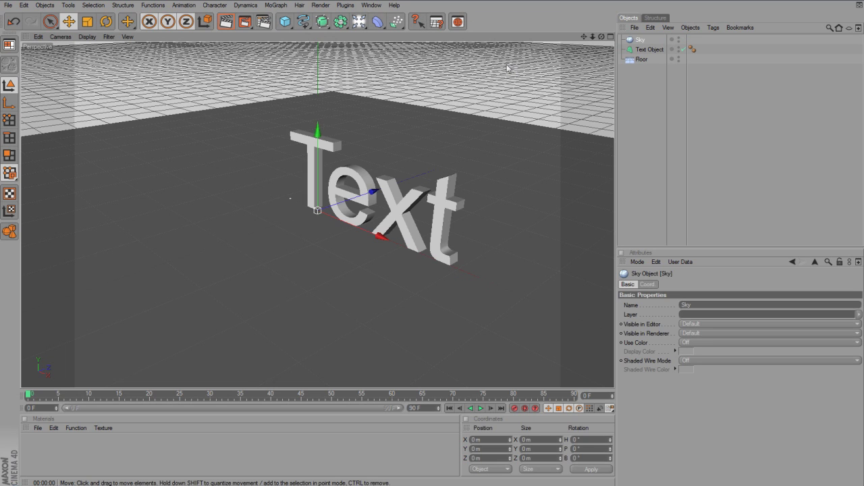
left_click(321, 4)
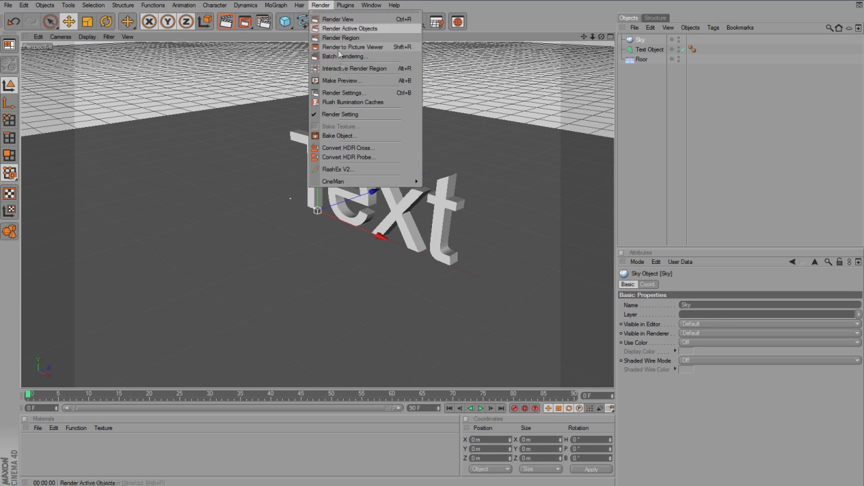
left_click(352, 94)
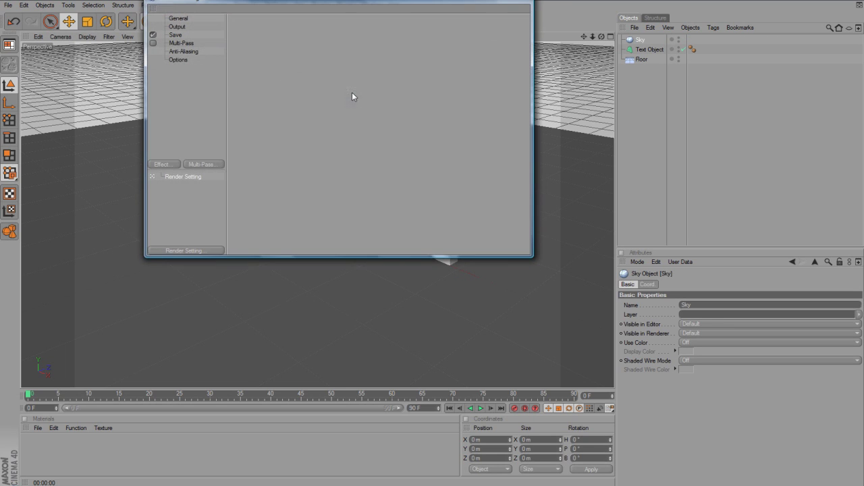
left_click(172, 165)
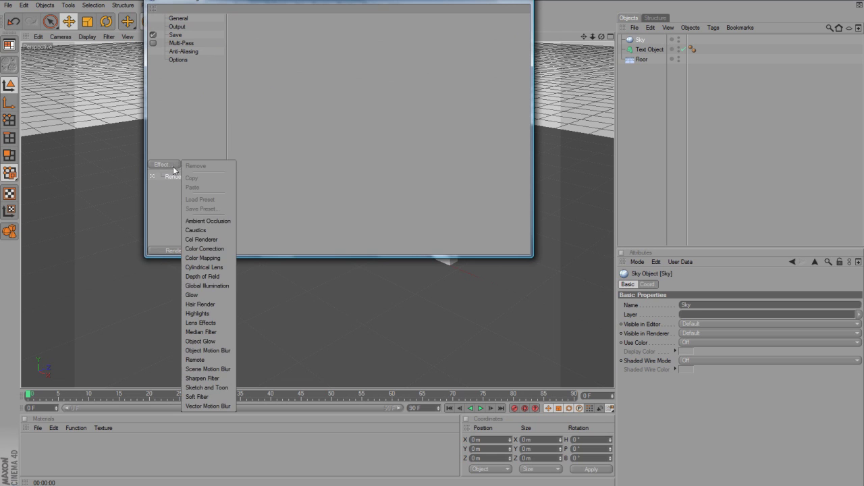
left_click(228, 285)
left_click(524, 2)
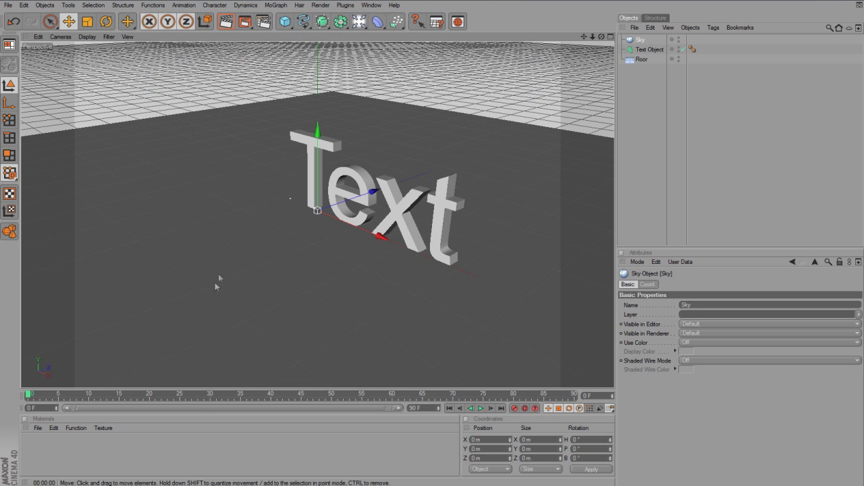
Render the view to preview the grey text under sky lighting with global illumination
left_click(226, 22)
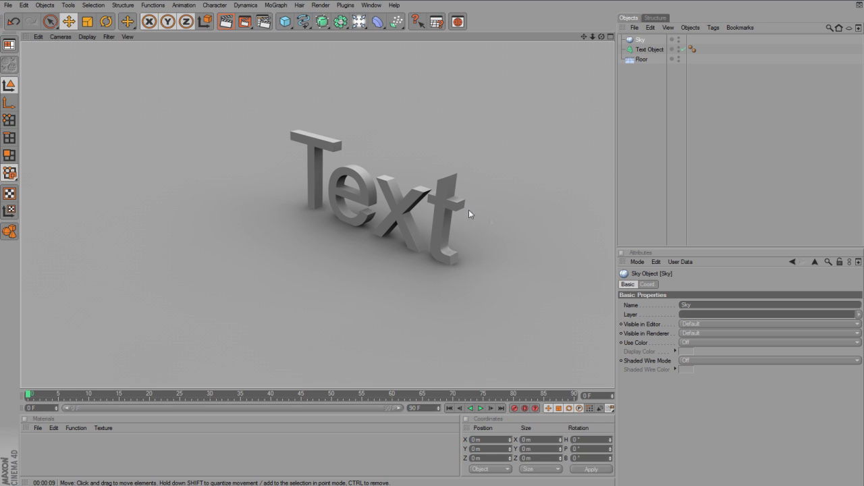
left_click(359, 22)
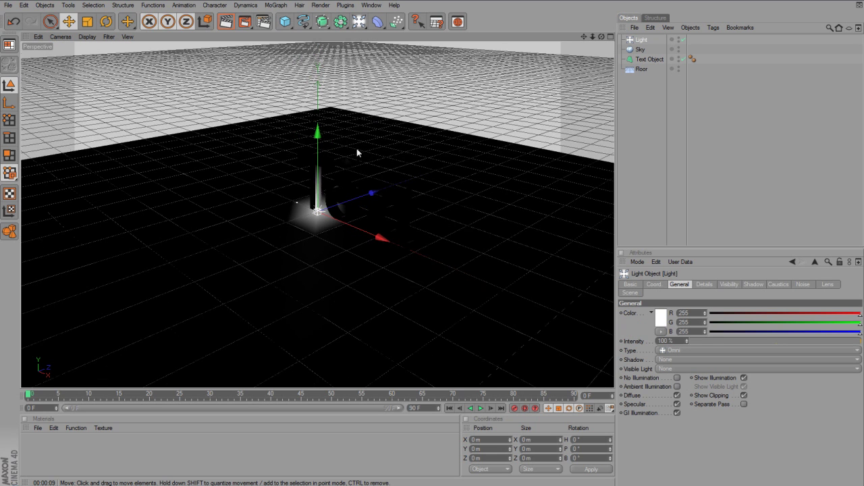
Raise the light to about 393.649 m on Y and set its intensity to 60%
left_click_drag(318, 131, 317, 27)
left_click_drag(318, 211, 321, 133)
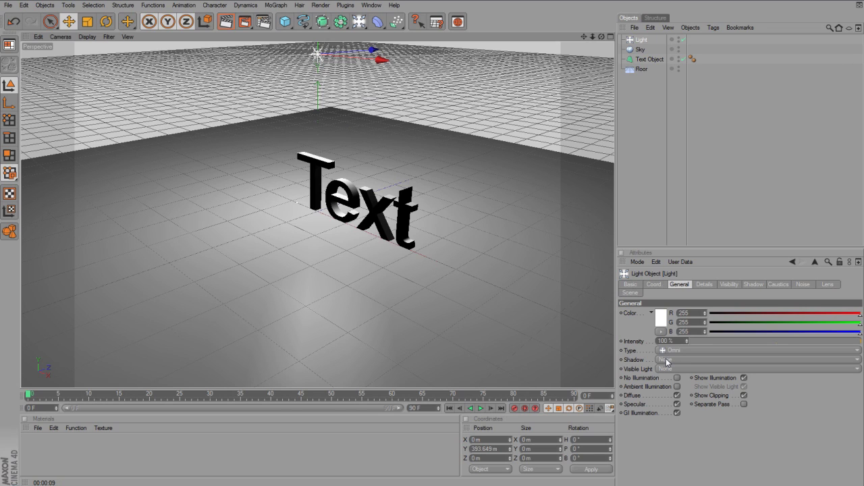
left_click(754, 339)
left_click_drag(754, 336, 795, 344)
Tint the light mint green (R 153, G 255, B 219)
left_click(660, 319)
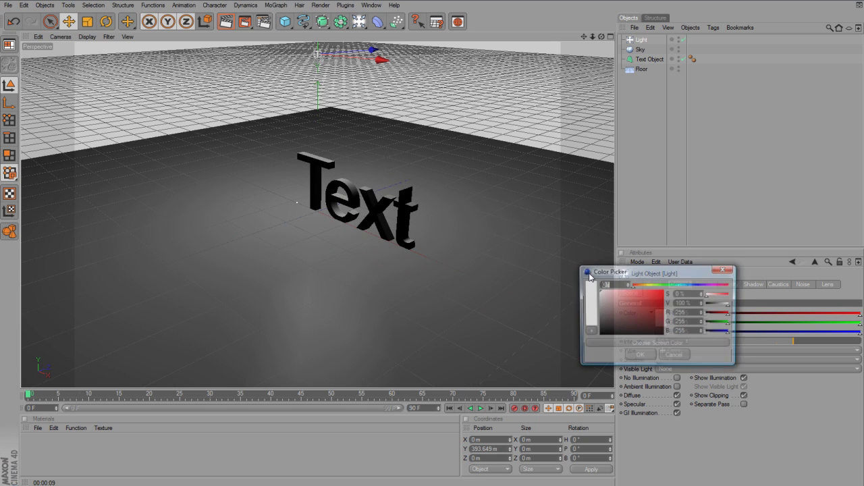
left_click(675, 284)
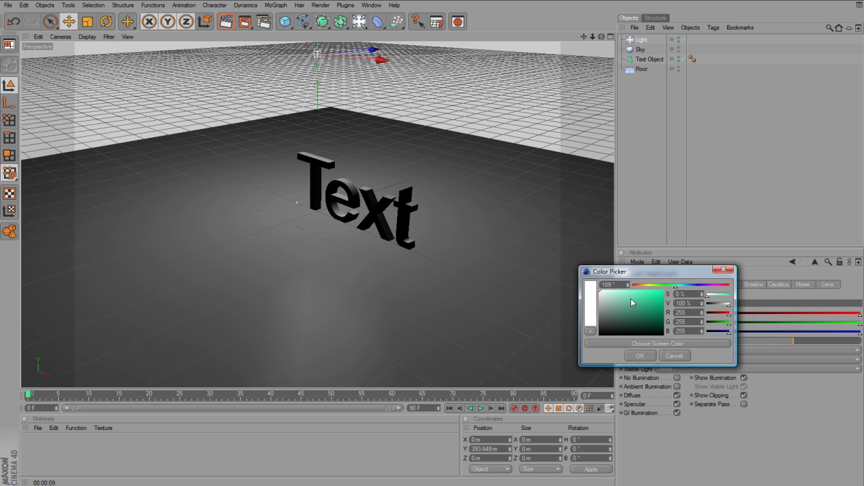
left_click(626, 291)
left_click(639, 356)
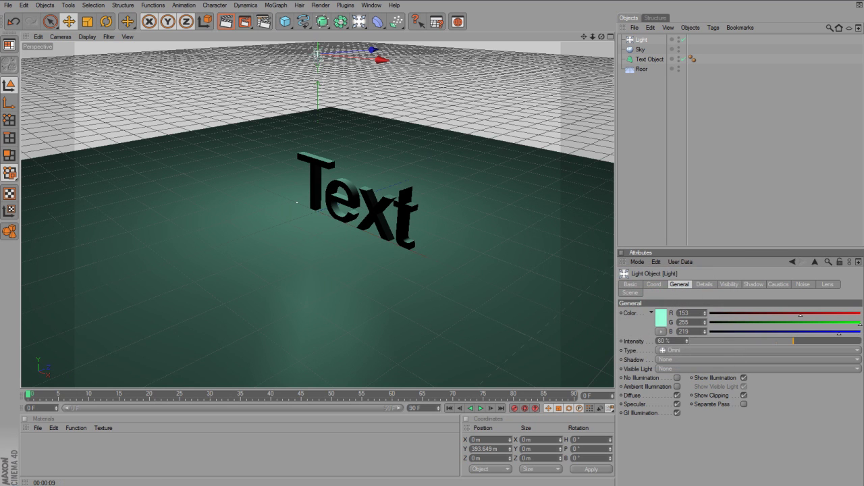
left_click_drag(206, 44, 270, 95, "alt")
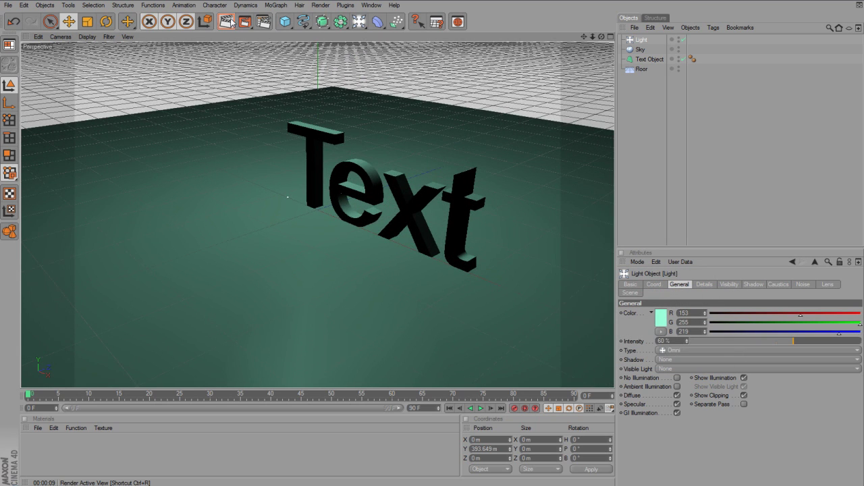
Render the view showing the Text and floor washed in mint light with global illumination
left_click(227, 21)
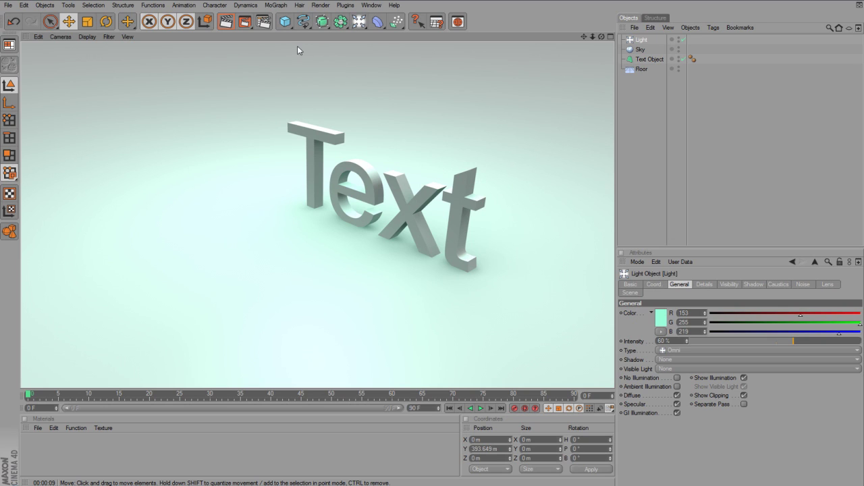
left_click(320, 5)
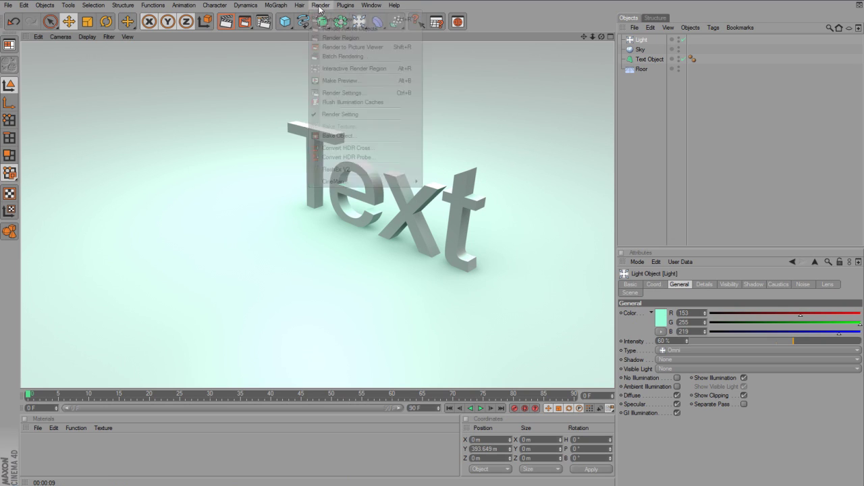
Add Ambient Occlusion with 20% contrast and 140 m maximum ray length, then render
left_click(324, 92)
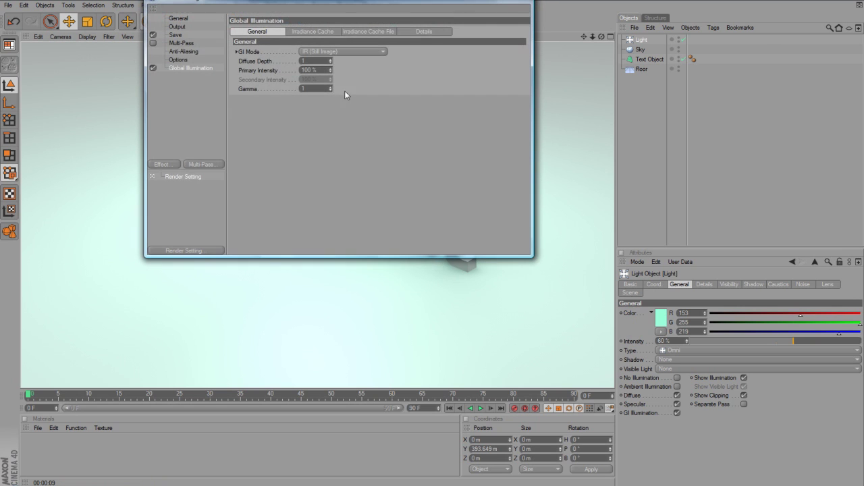
left_click(154, 167)
left_click(193, 220)
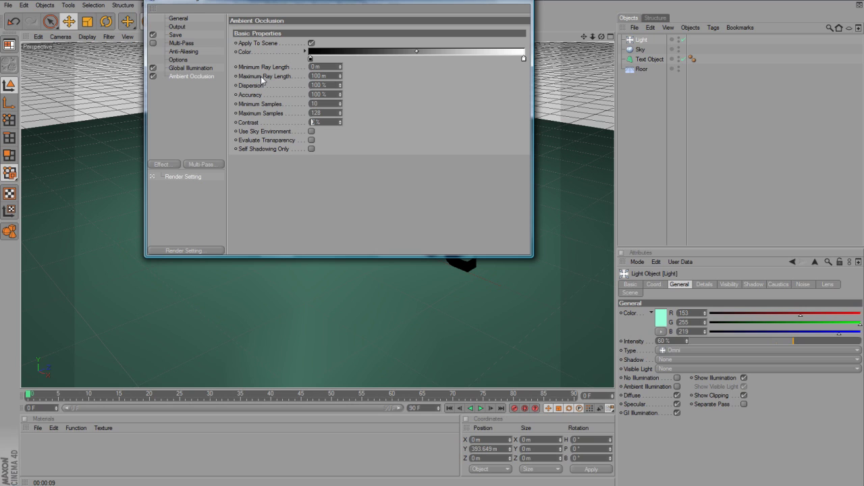
type("20")
key("Return")
double_click(321, 76)
type("140")
key("Return")
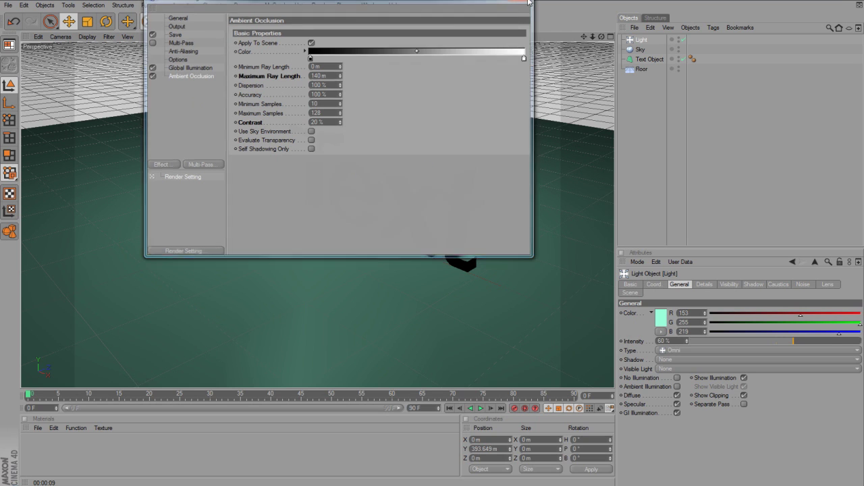
left_click(528, 2)
left_click(227, 23)
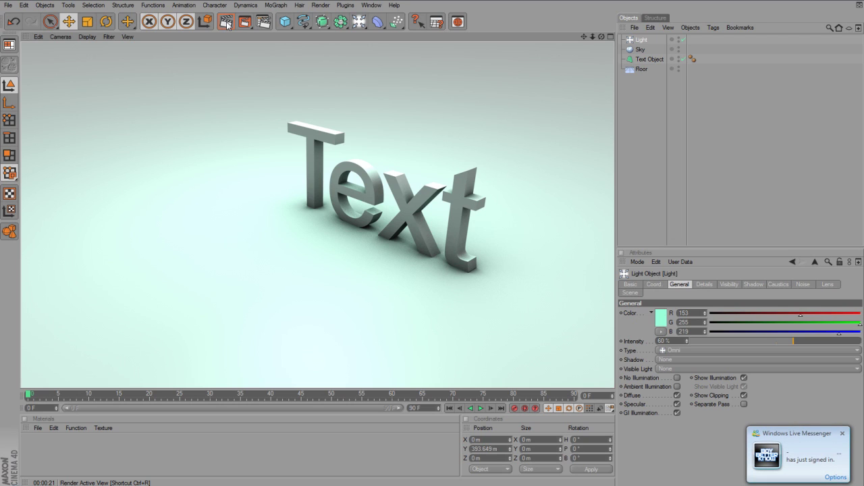
Let the render finish showing the mint-lit Text with global illumination and ambient occlusion
left_click(322, 6)
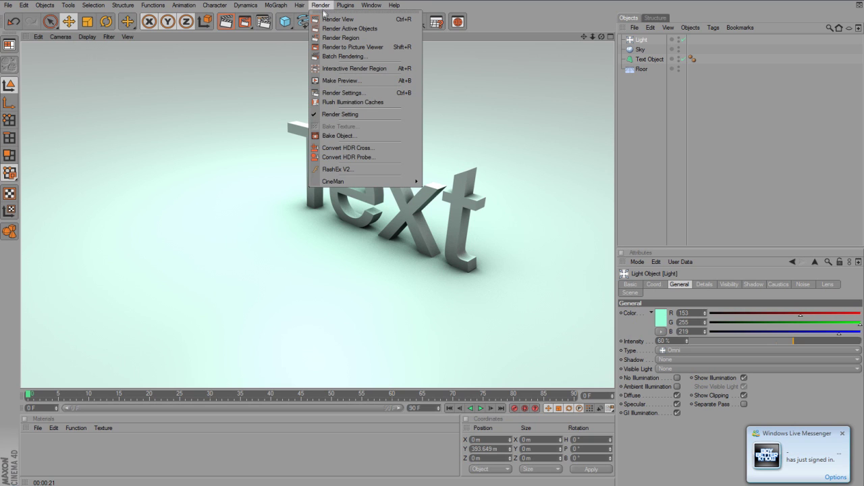
Set the render output width to 1280 and height to 720 pixels in Render Settings
left_click(318, 92)
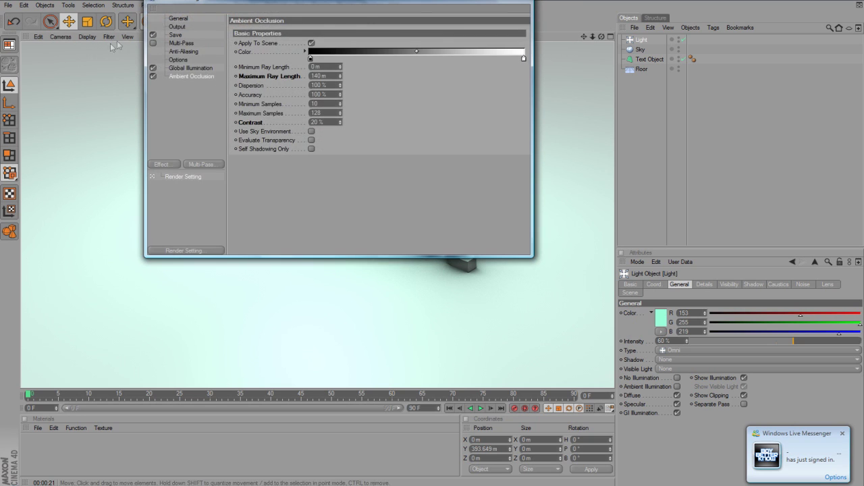
left_click(176, 26)
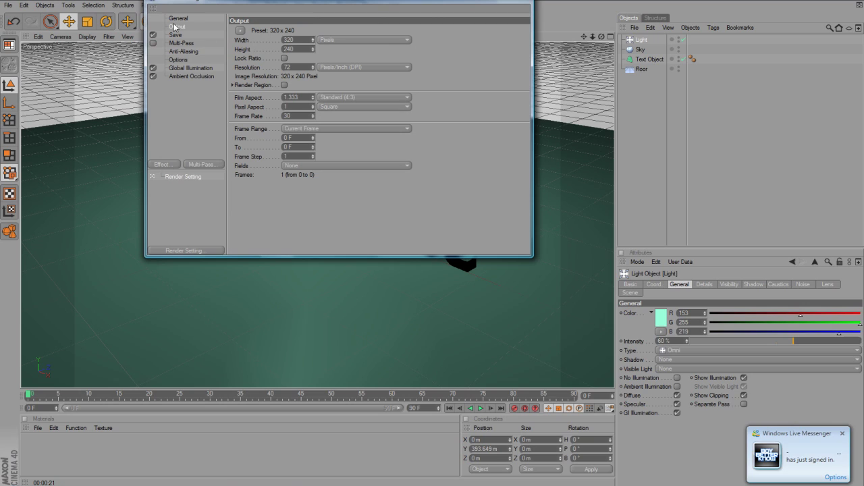
left_click(309, 41)
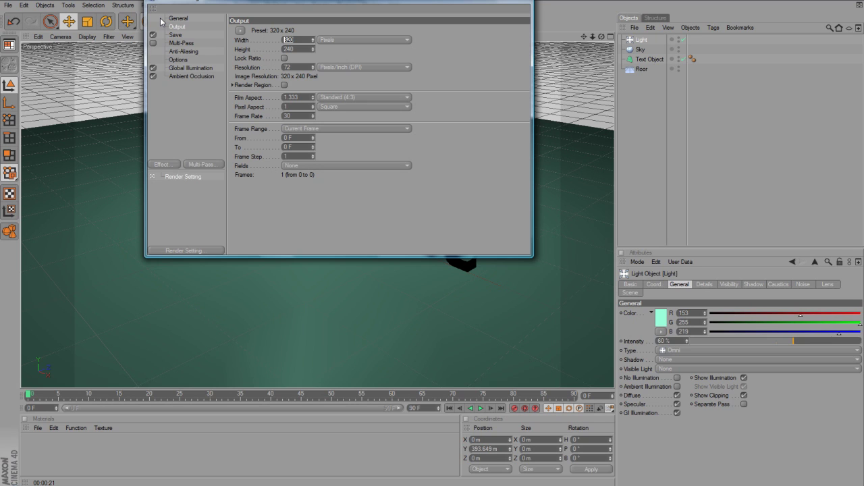
type("1280")
key("Return")
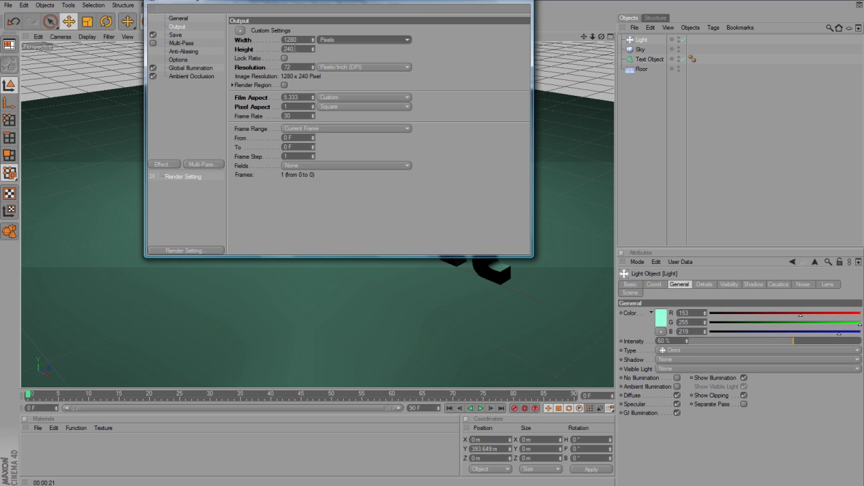
double_click(286, 49)
type("720")
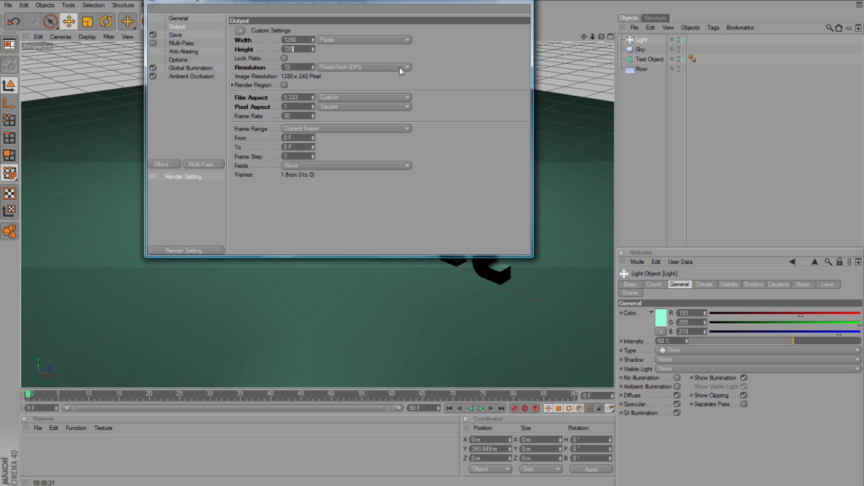
key("Return")
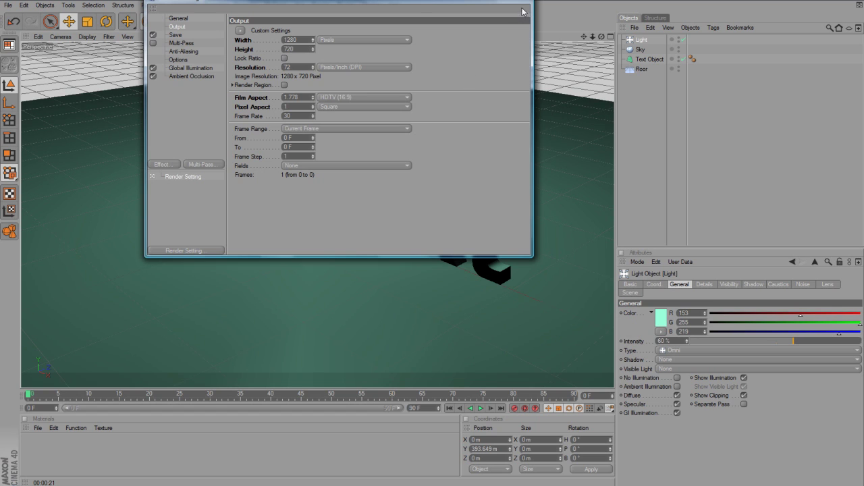
left_click(524, 10)
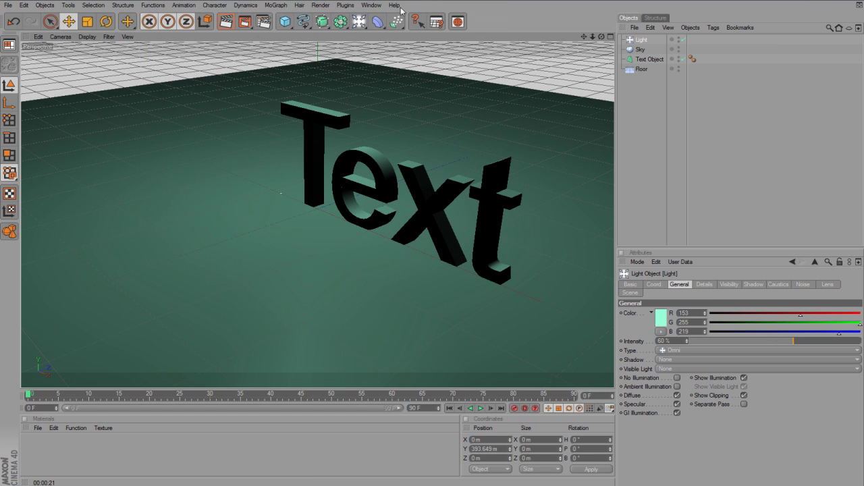
left_click(324, 5)
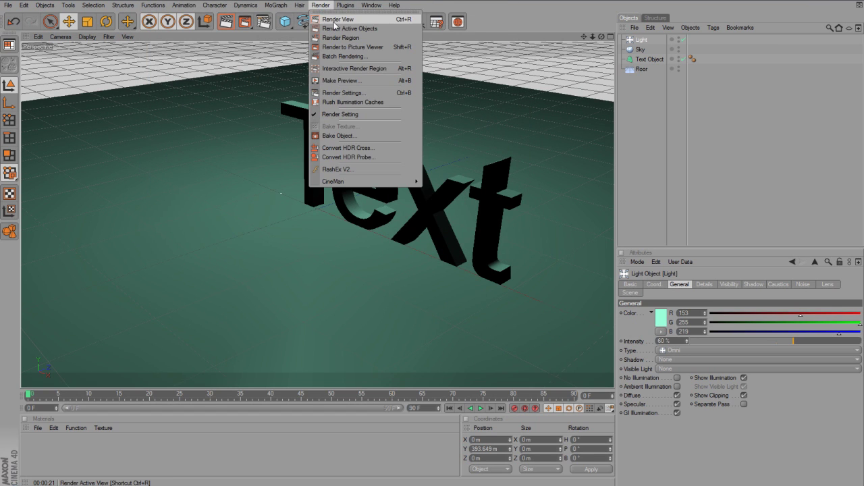
left_click(335, 26)
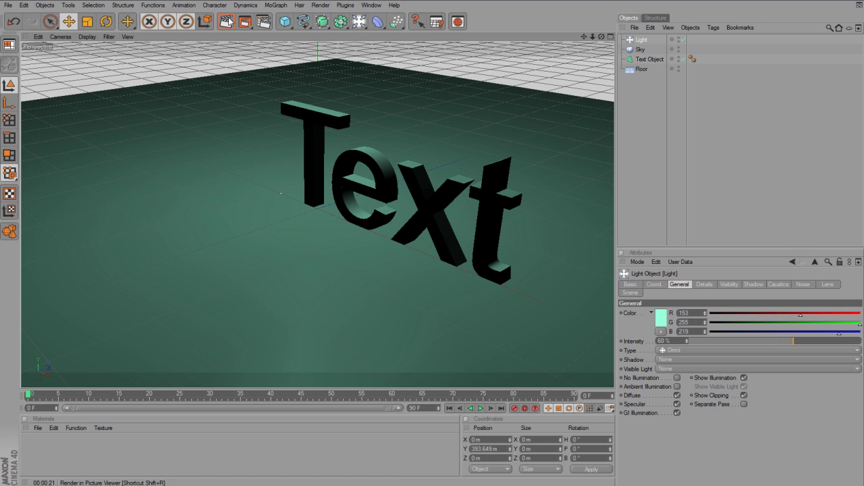
key("shift+r")
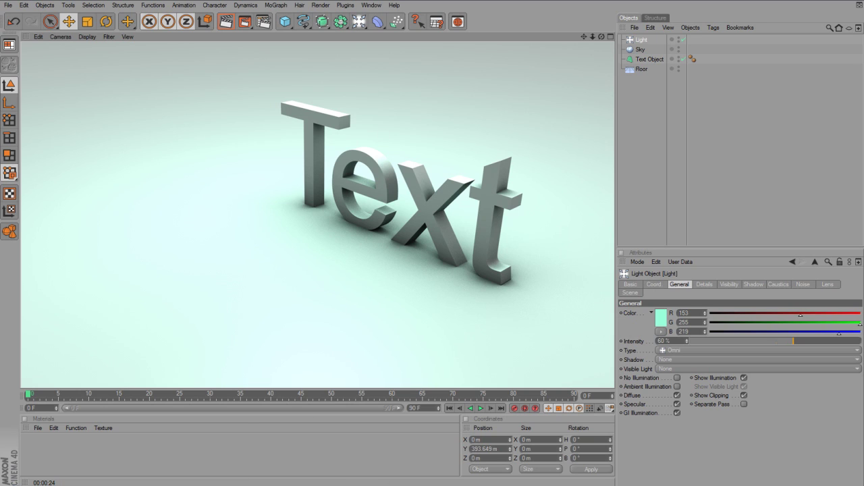
Wait for the final render of the mint-lit 'Text' lettering on the floor to finish
mouse_move(206, 485)
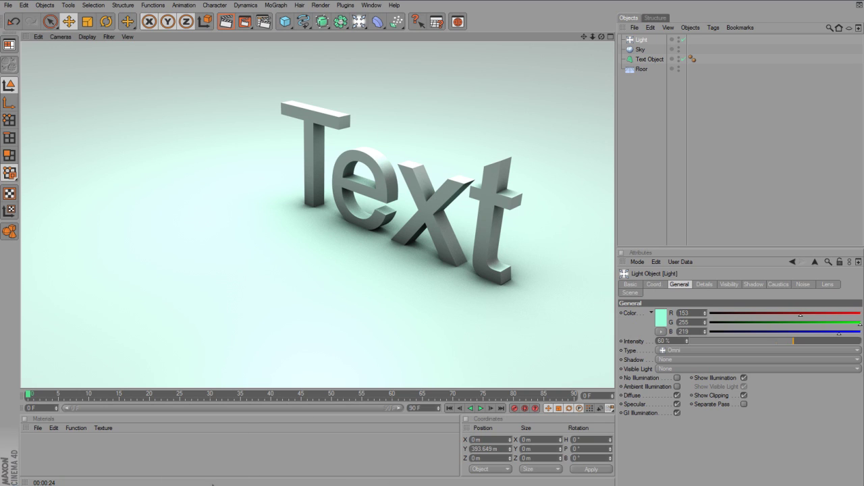